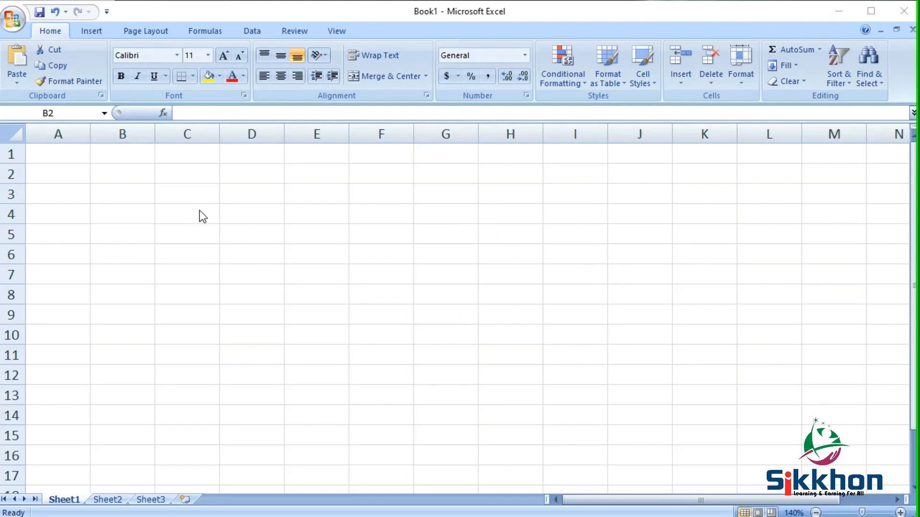
Step: Enter Jan in cell C4 and autofill the months down the column to C13
click(185, 213)
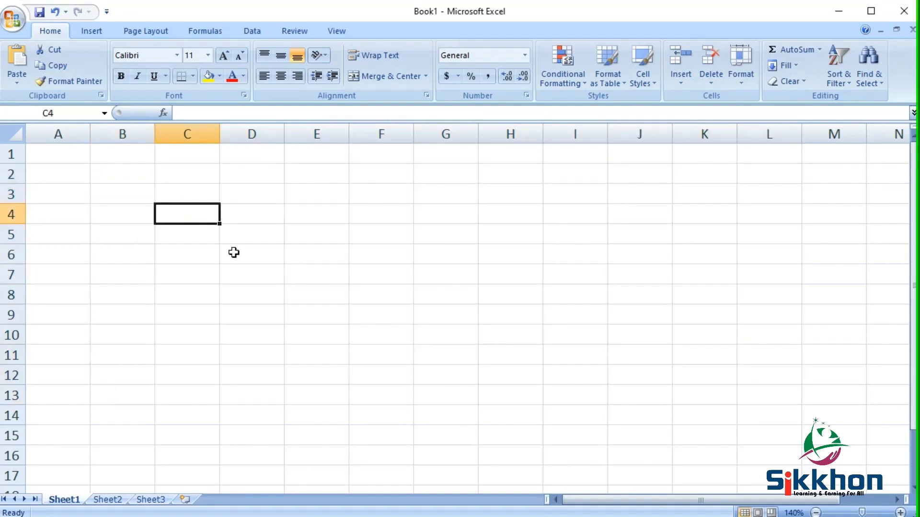
text(Jan)
click(208, 246)
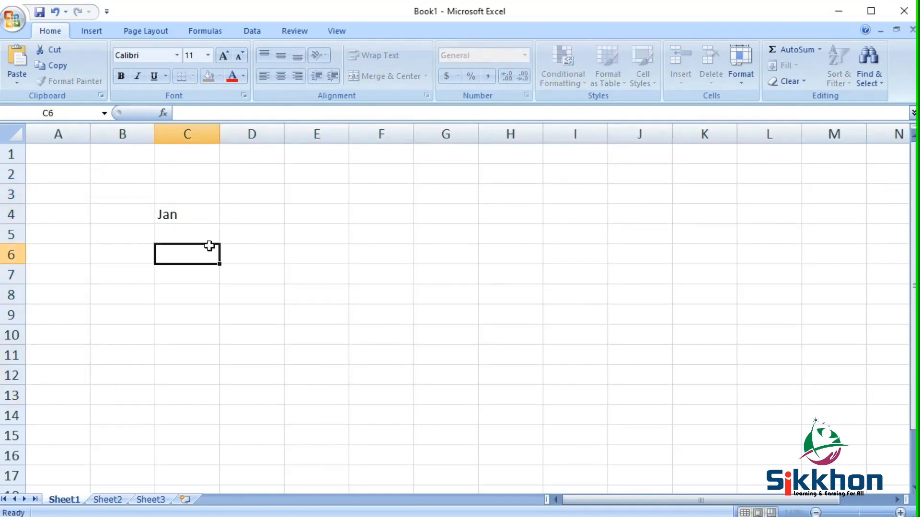
click(195, 220)
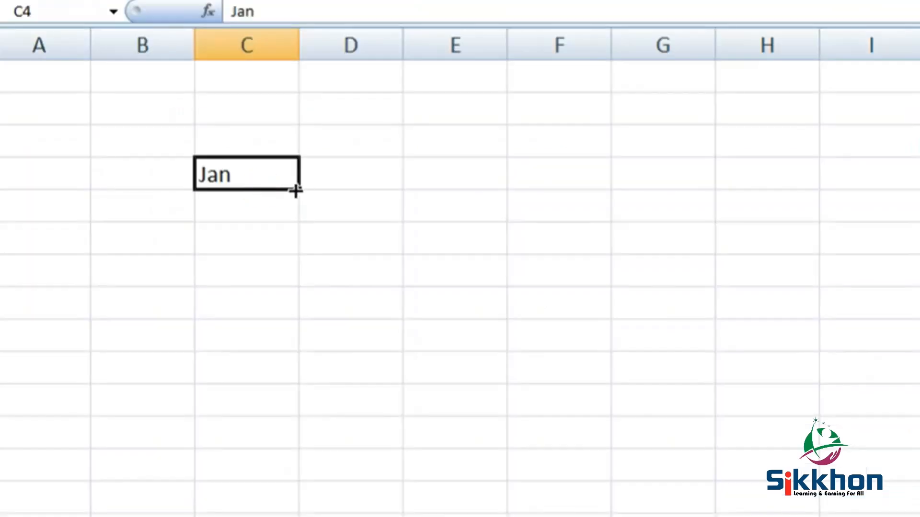
drag(296, 190, 274, 470)
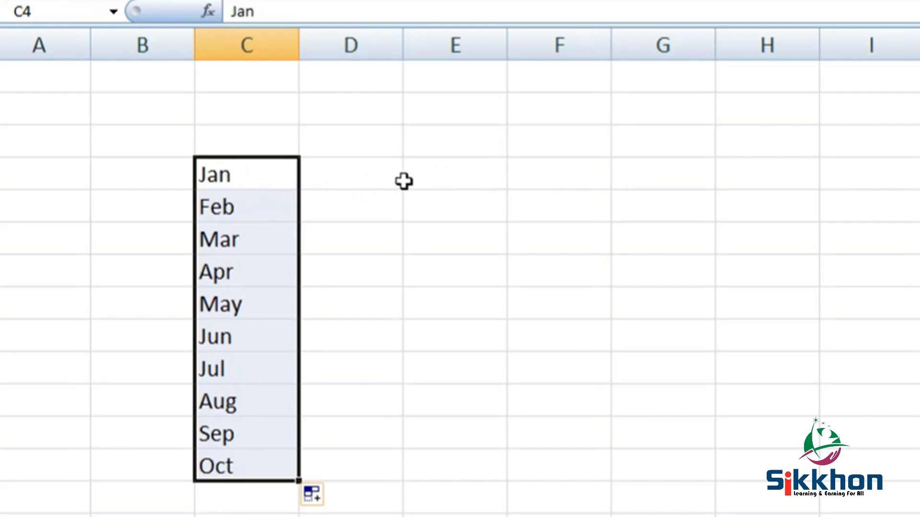
Step: Enter January in cell E4 and autofill the full month names across the row to L4
click(449, 169)
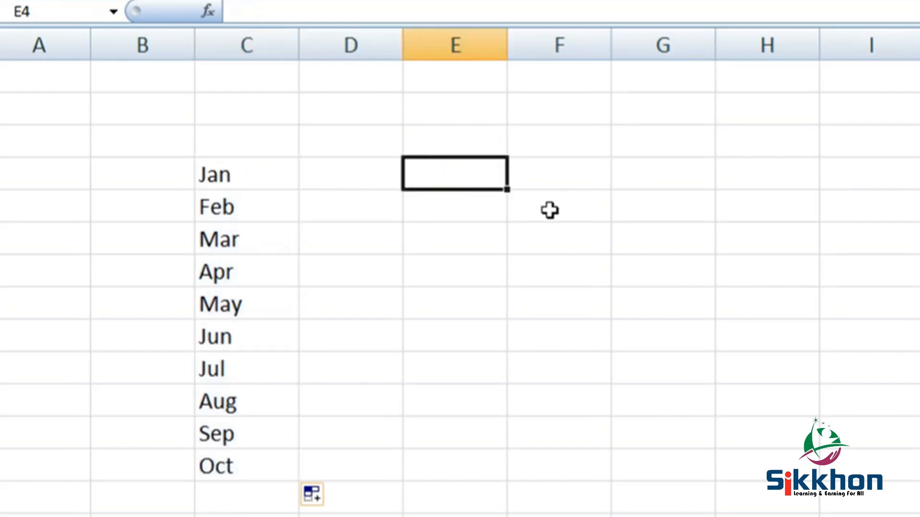
text(January)
key(Return)
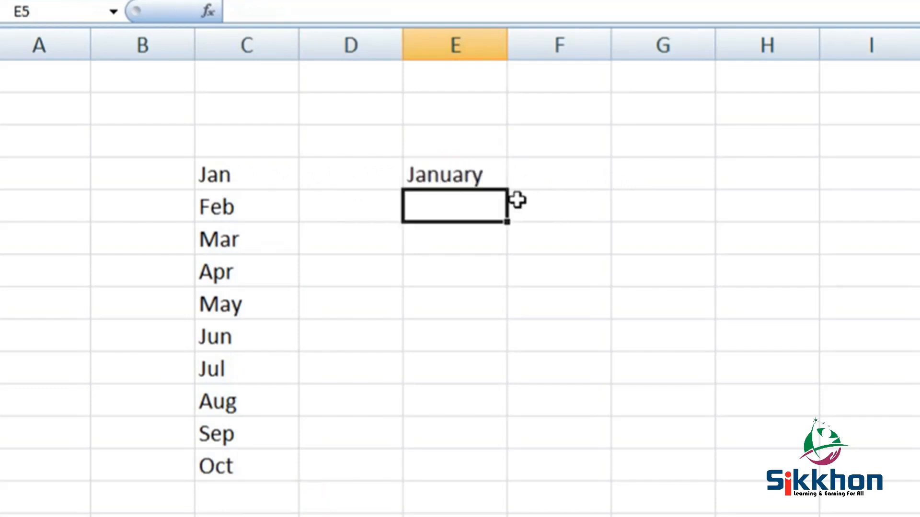
click(419, 170)
drag(509, 190, 919, 189)
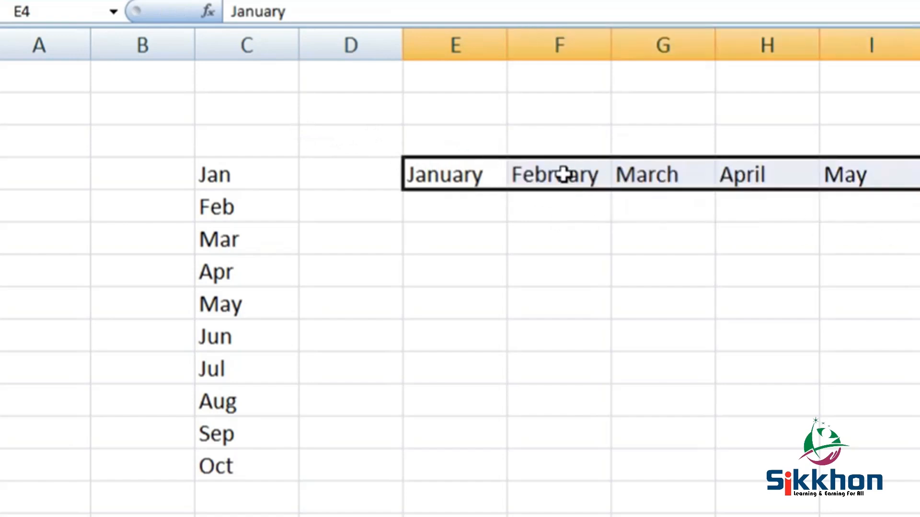
drag(619, 56, 629, 45)
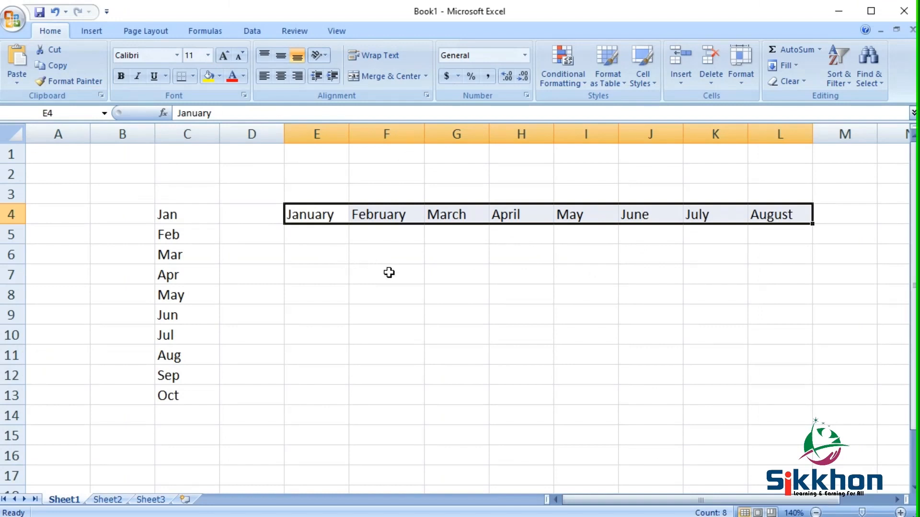
Step: Enter 1 in cell B4 and fill it down the column to B14
click(96, 207)
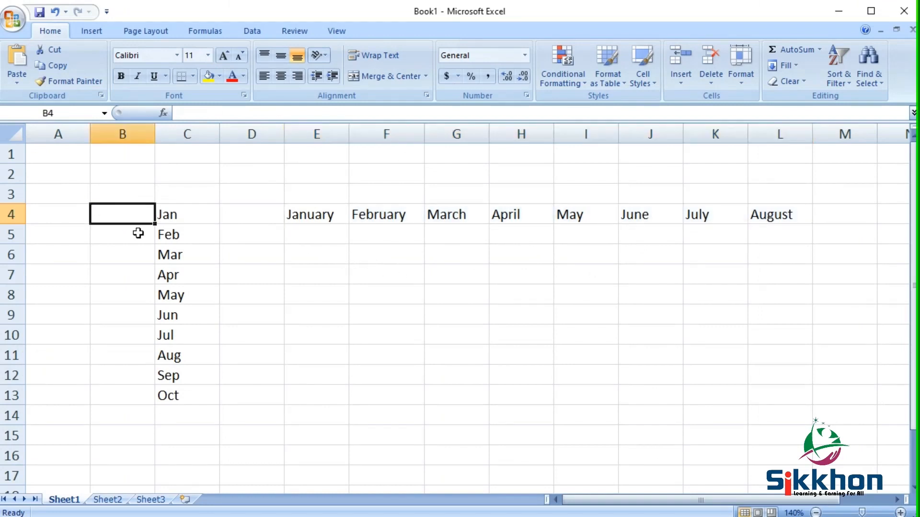
text(1)
key(Return)
click(123, 215)
drag(153, 224, 142, 421)
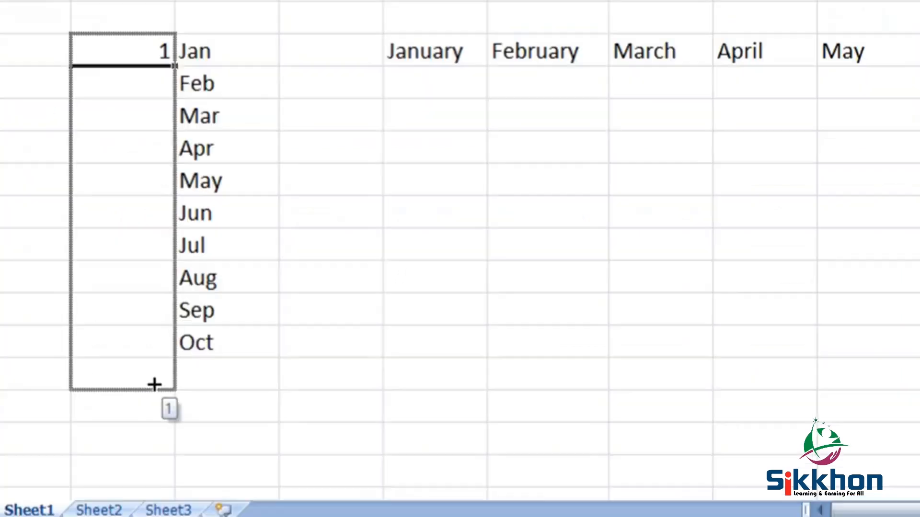
drag(155, 385, 154, 384)
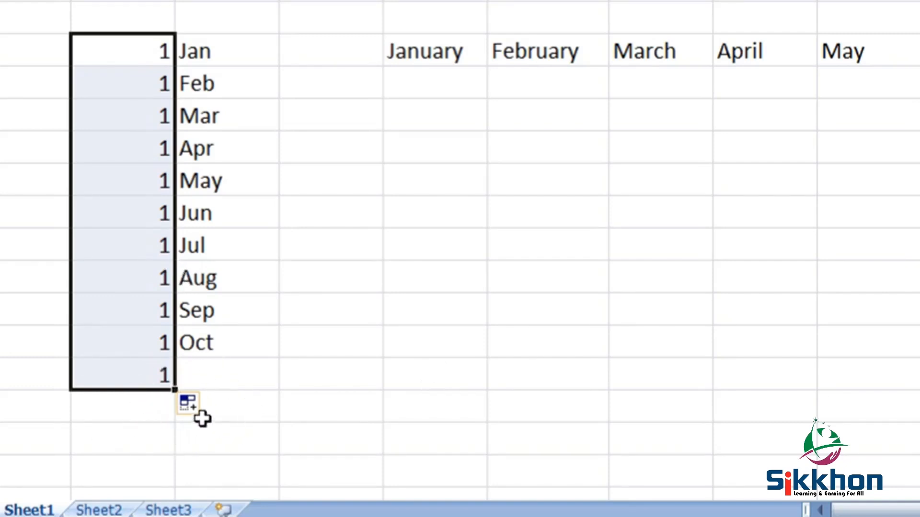
Step: Change the fill of B4:B14 to Fill Series so the numbers run consecutively
click(186, 406)
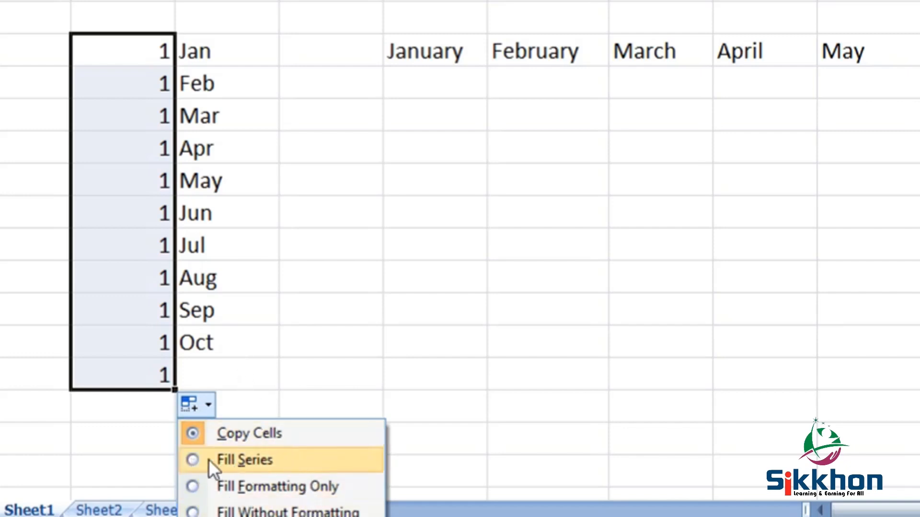
click(192, 461)
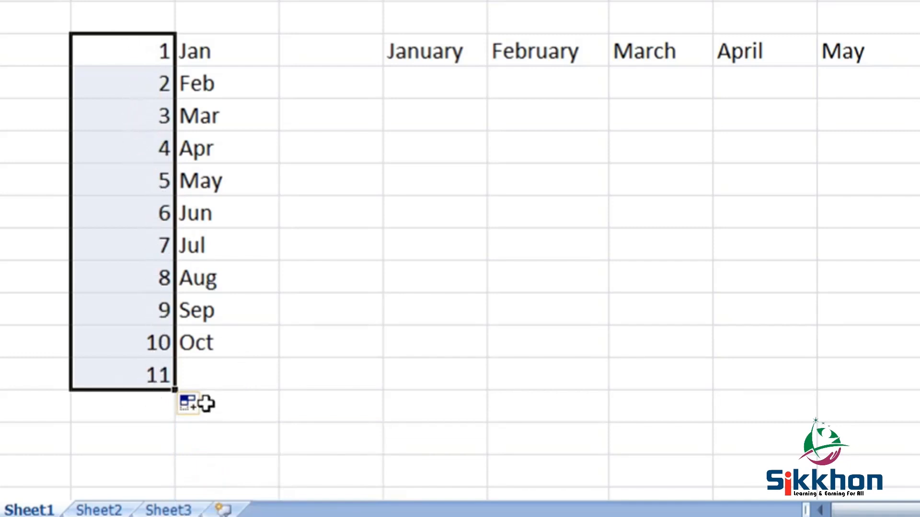
click(190, 406)
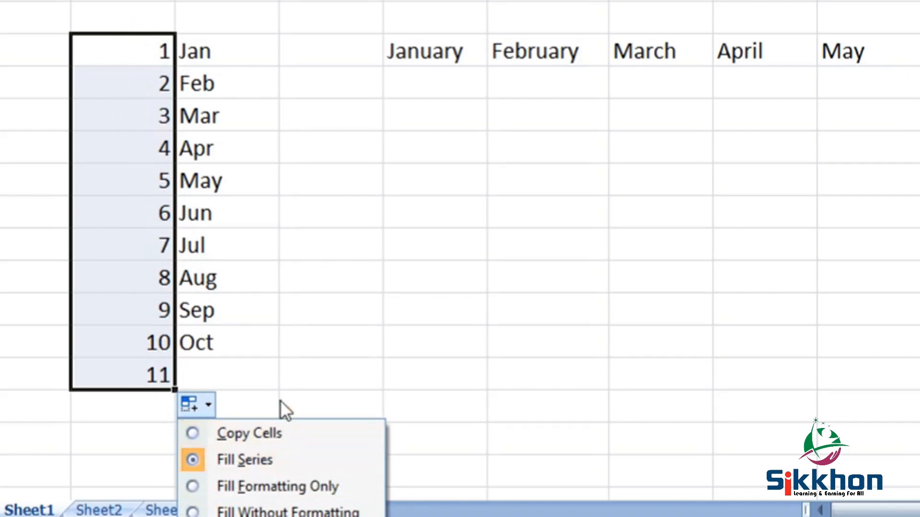
Step: Enter 101 in cell D4 and fill it down to D8 using the Fill Series option
click(338, 51)
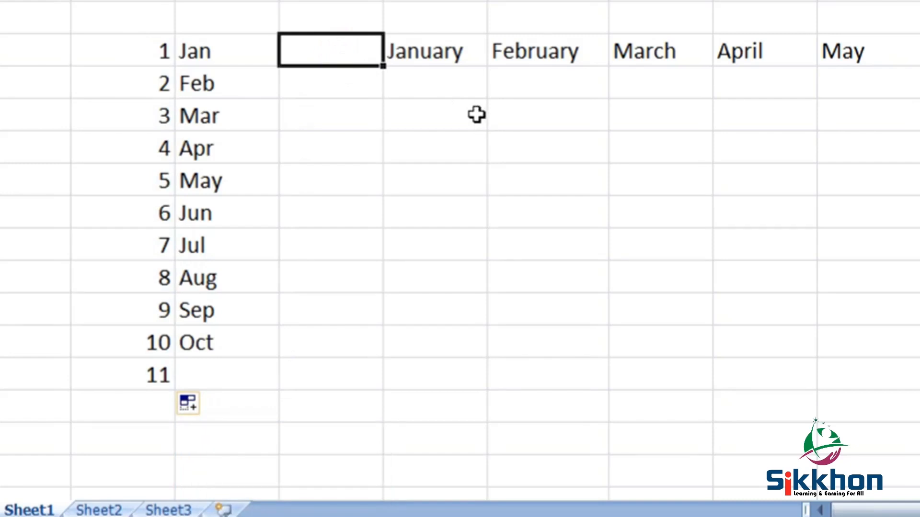
text(101)
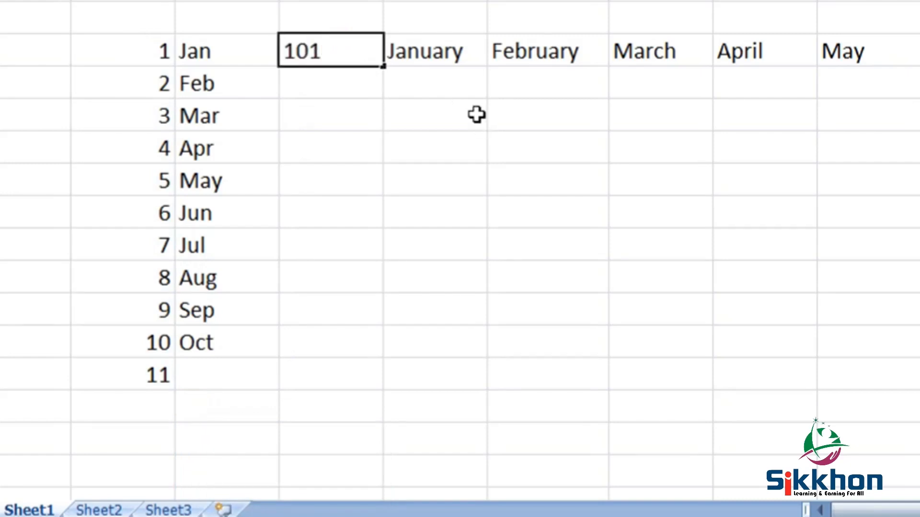
key(Return)
click(312, 60)
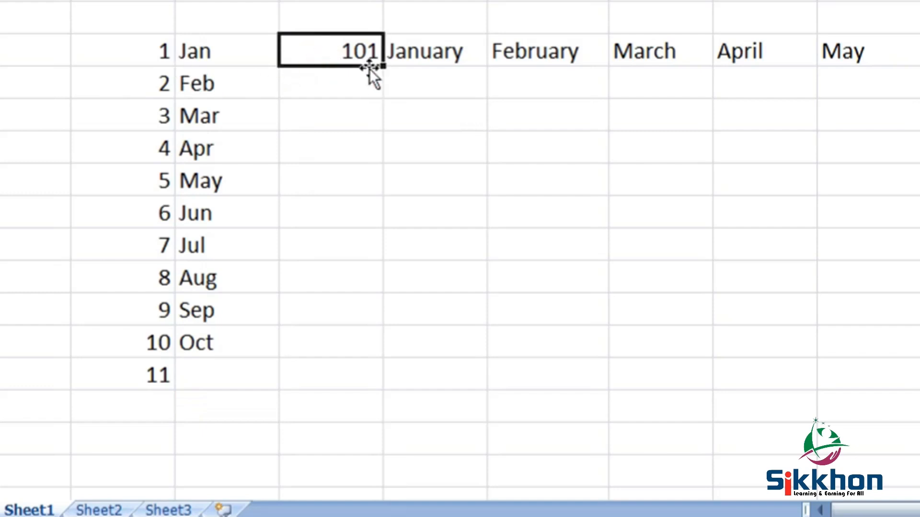
drag(380, 64, 380, 197)
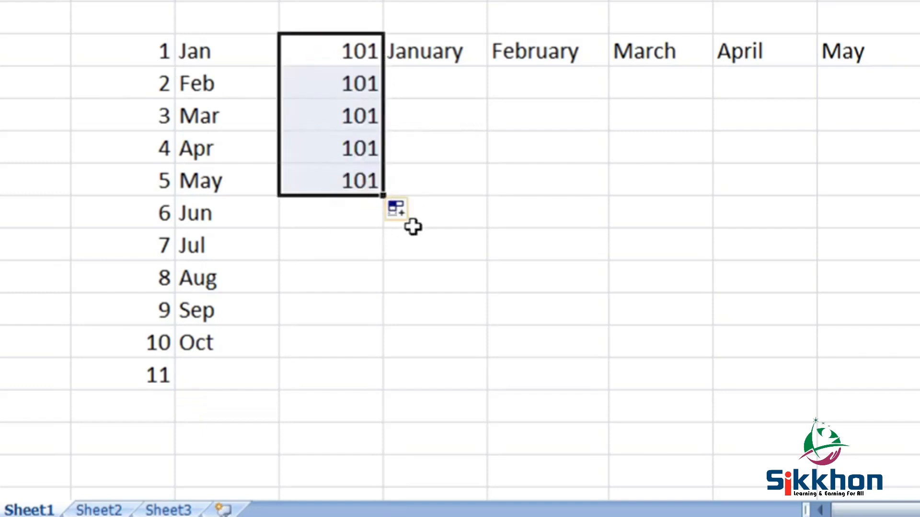
click(402, 211)
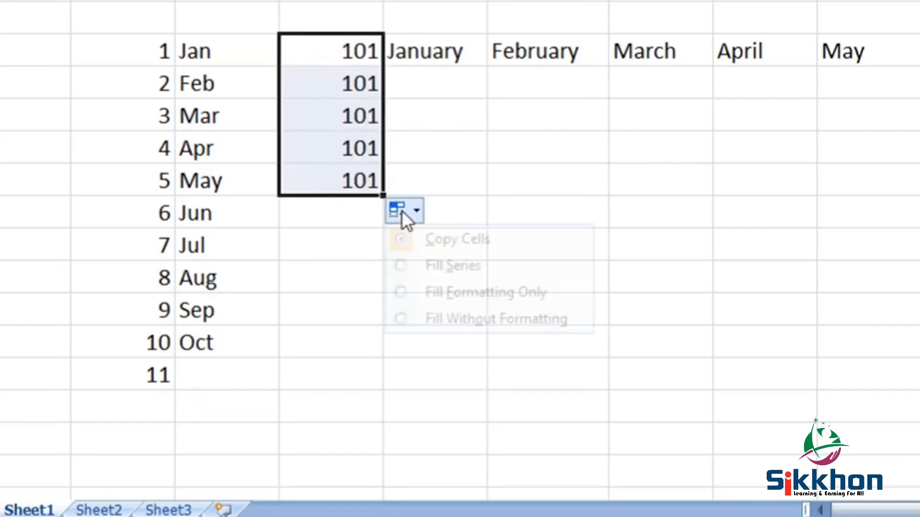
click(459, 266)
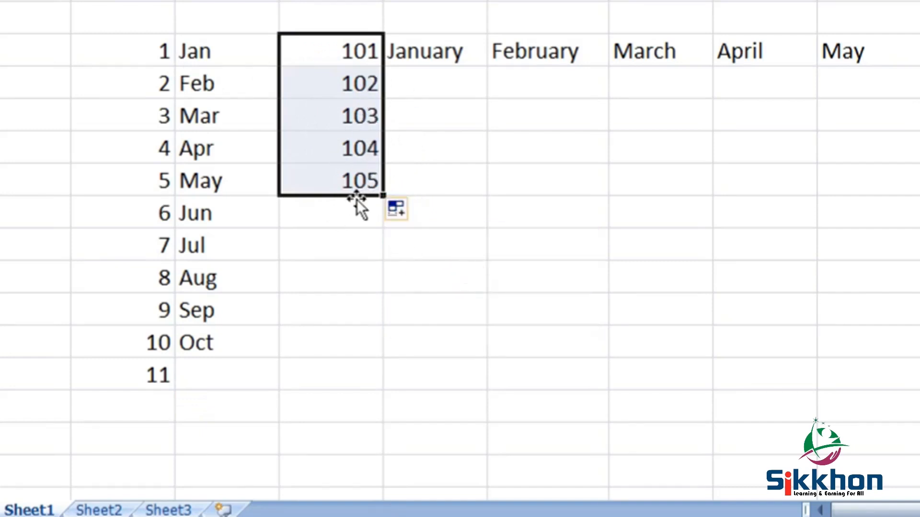
click(612, 149)
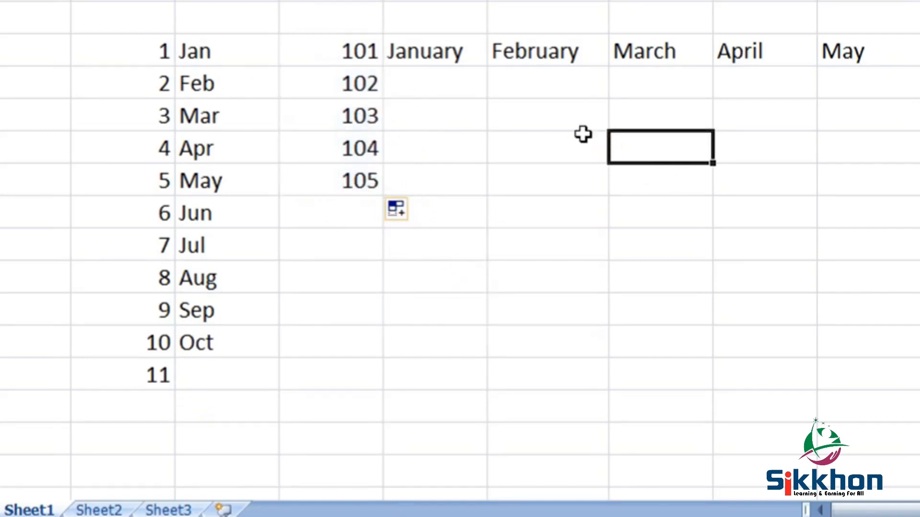
click(450, 97)
click(446, 157)
click(454, 197)
click(813, 132)
click(797, 84)
click(540, 158)
click(427, 321)
click(249, 204)
Step: Extend the number series in column D from D8 down to D12 using the Fill Series option
click(322, 185)
drag(382, 194, 366, 310)
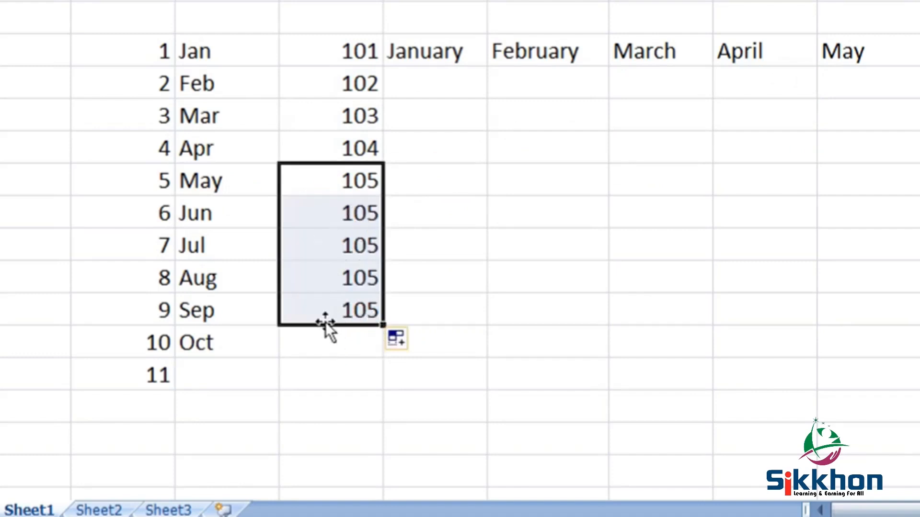
click(399, 340)
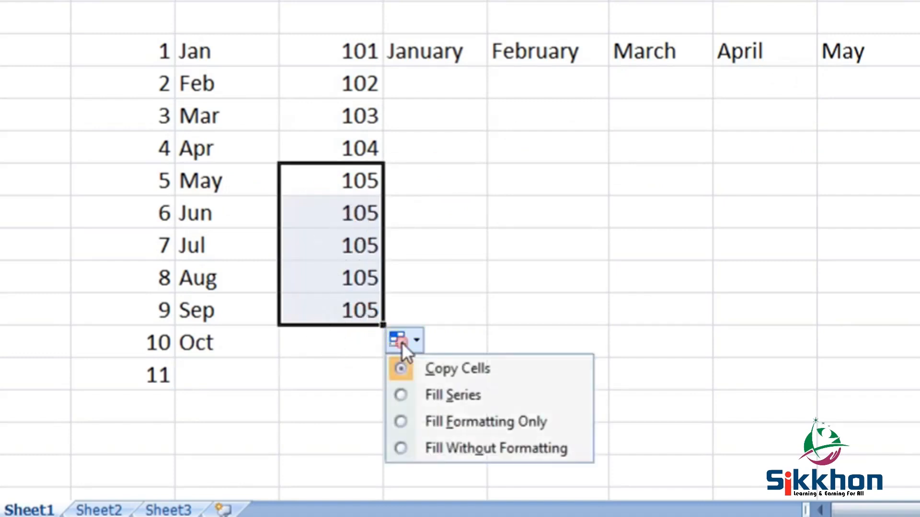
click(459, 393)
click(475, 211)
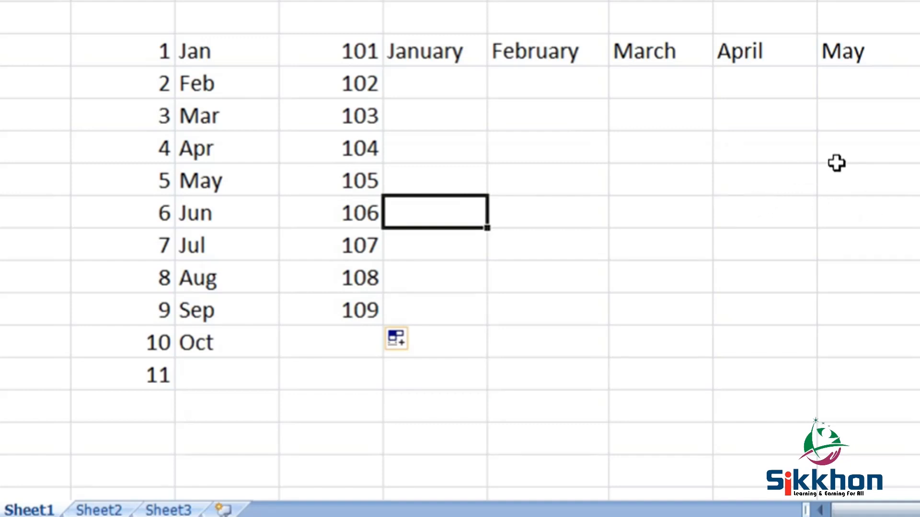
Step: Clear the contents of the range I2:L6, removing the month names from May through August
click(444, 55)
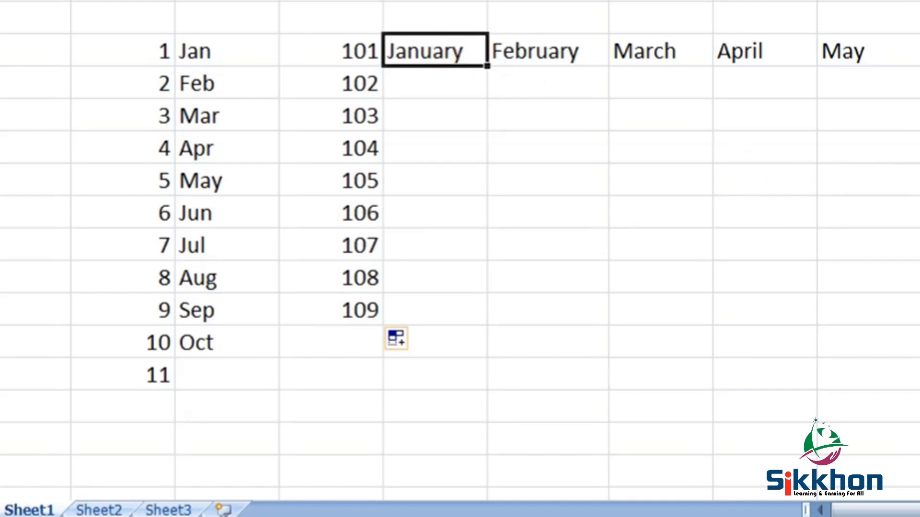
drag(836, 2, 915, 115)
key(Delete)
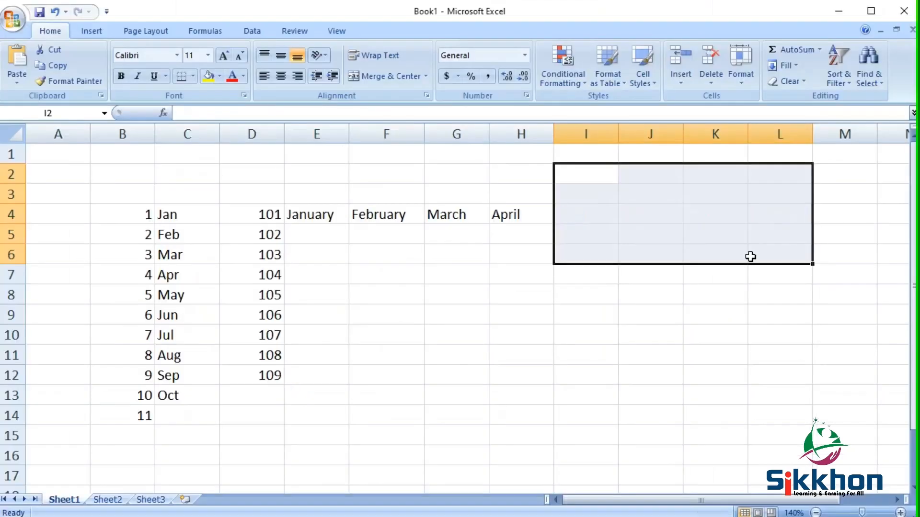
Step: Enter Jan in cell I4 and fill it down to I13 using the Copy Cells option
click(580, 215)
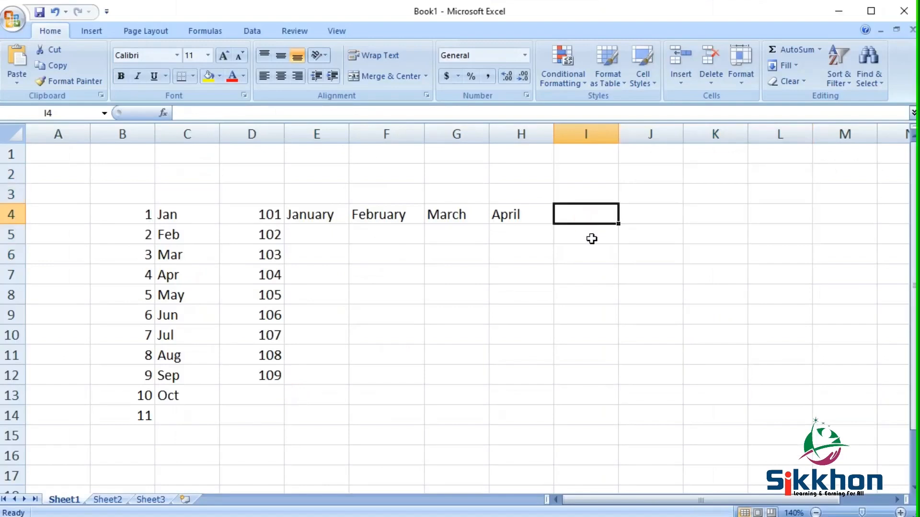
text(Jan)
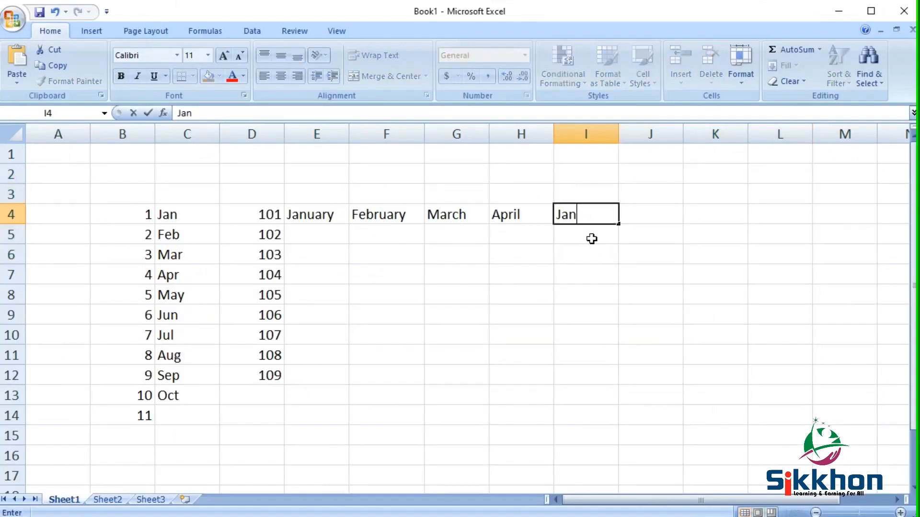
key(Return)
click(605, 215)
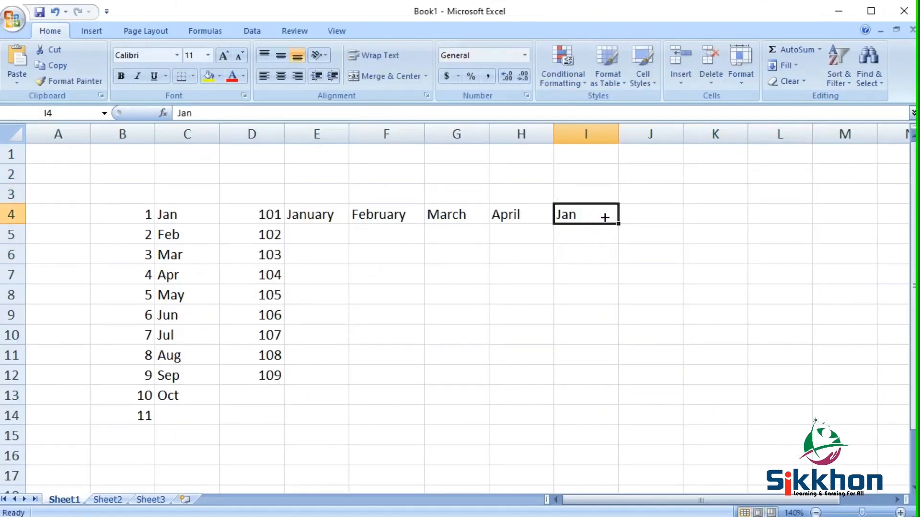
drag(618, 224, 601, 406)
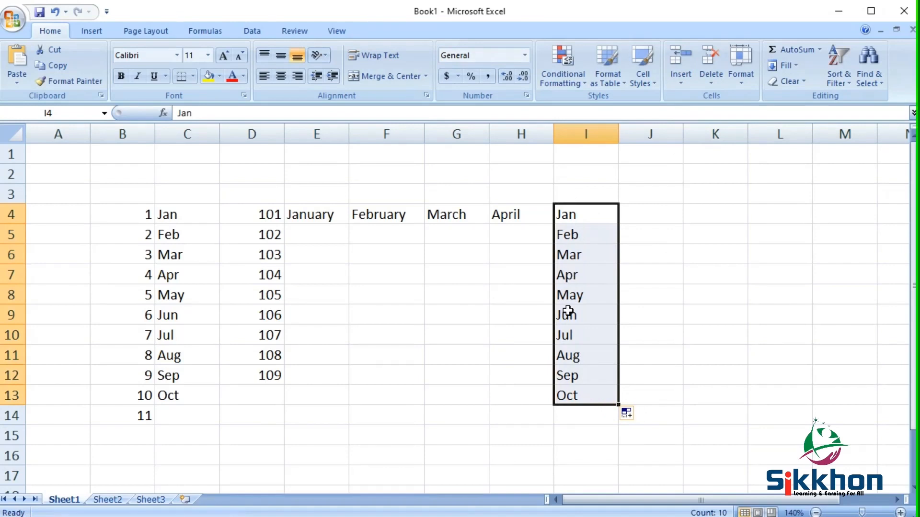
click(631, 415)
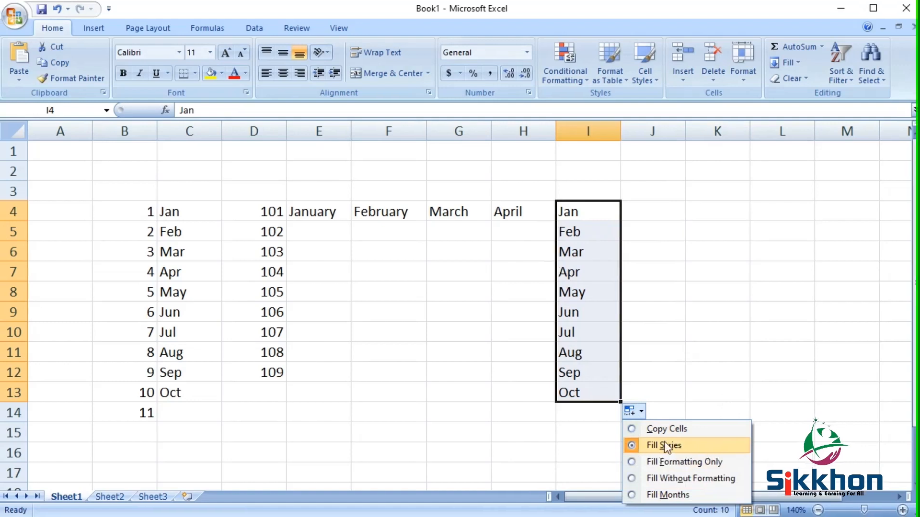
click(688, 433)
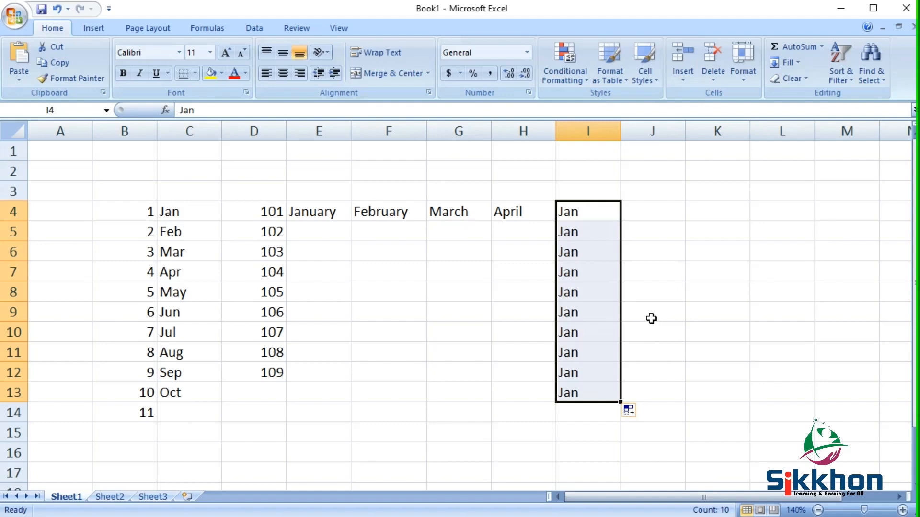
Step: Enter Sat in cell J4 and autofill the weekday names down the column to J13
click(644, 211)
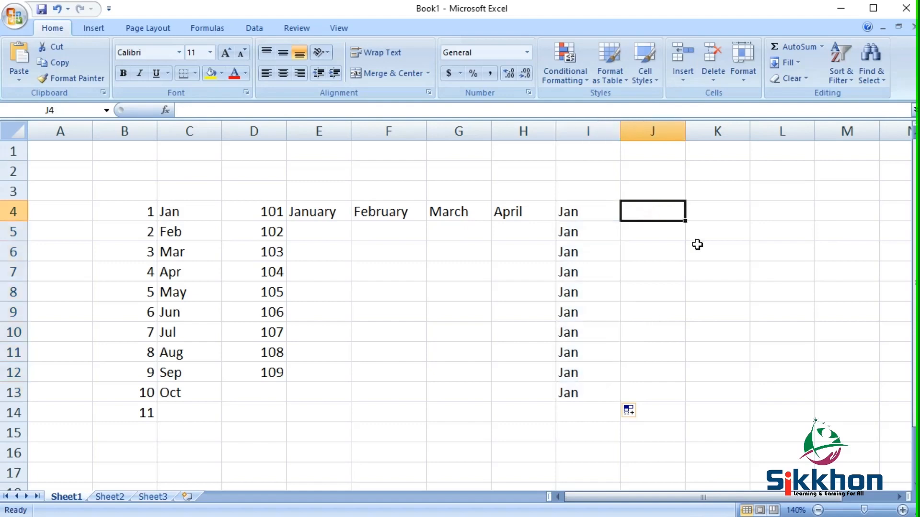
text(Sat)
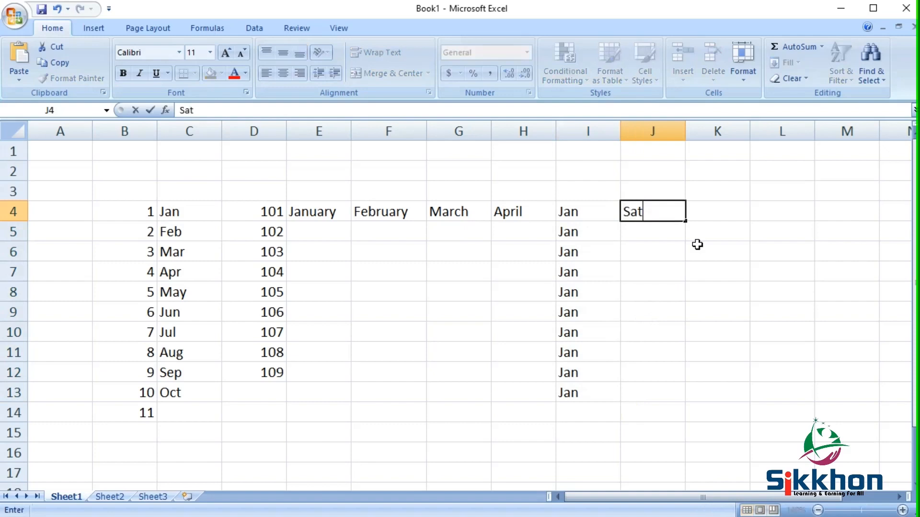
click(667, 240)
click(657, 213)
drag(686, 221, 671, 405)
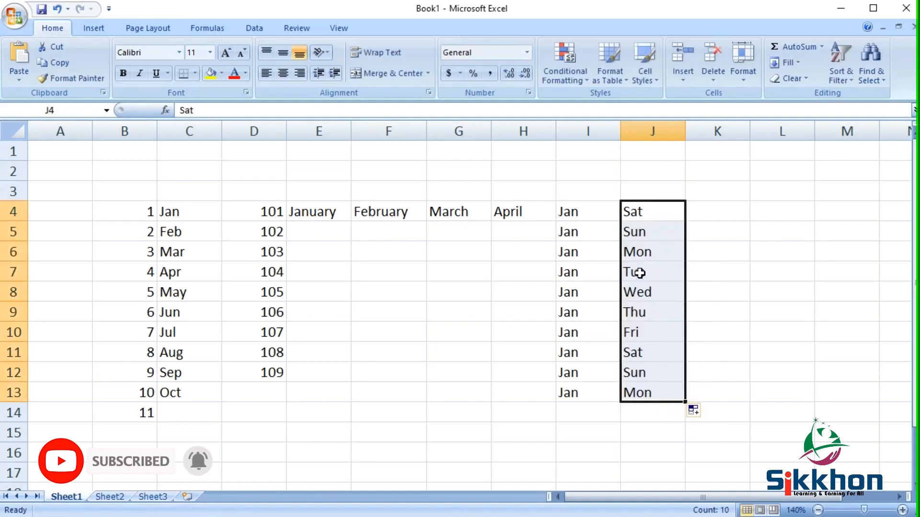
Step: Change the autofilled day names in J4:J13 to working days only using the Fill Weekdays option
click(695, 411)
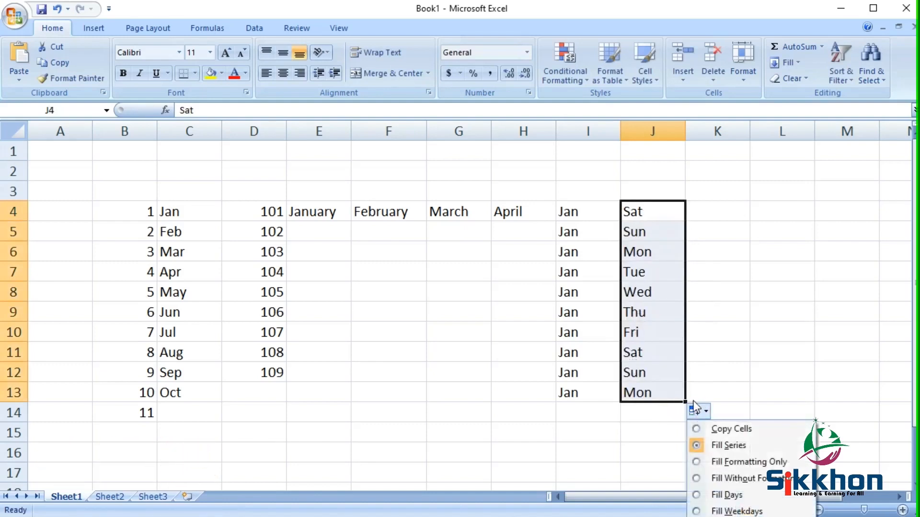
click(735, 353)
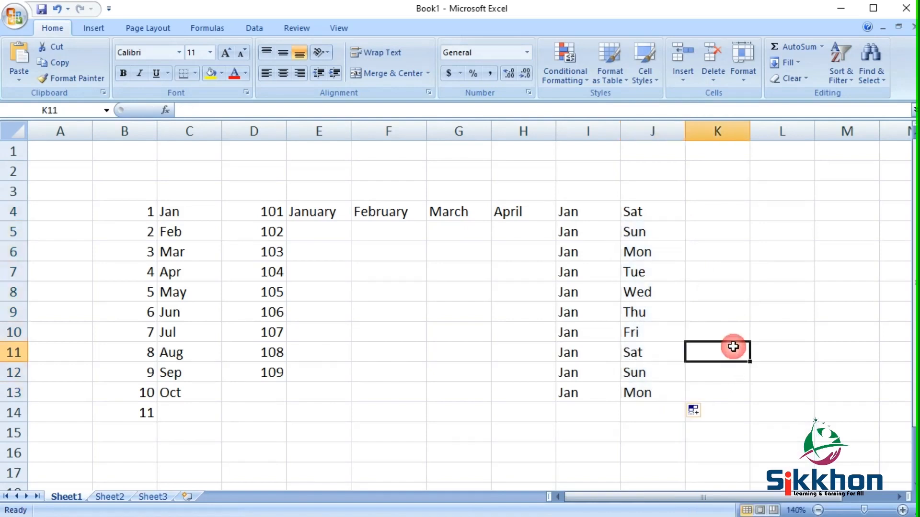
drag(909, 303, 913, 342)
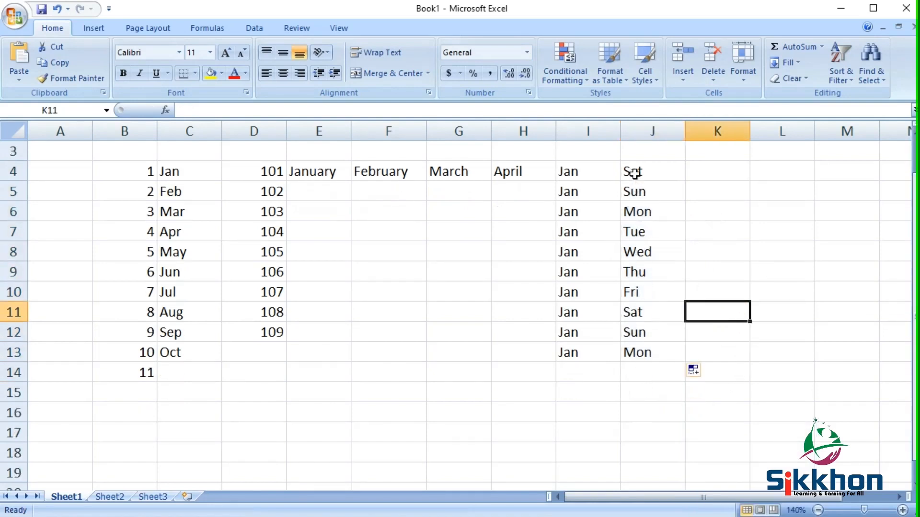
click(696, 370)
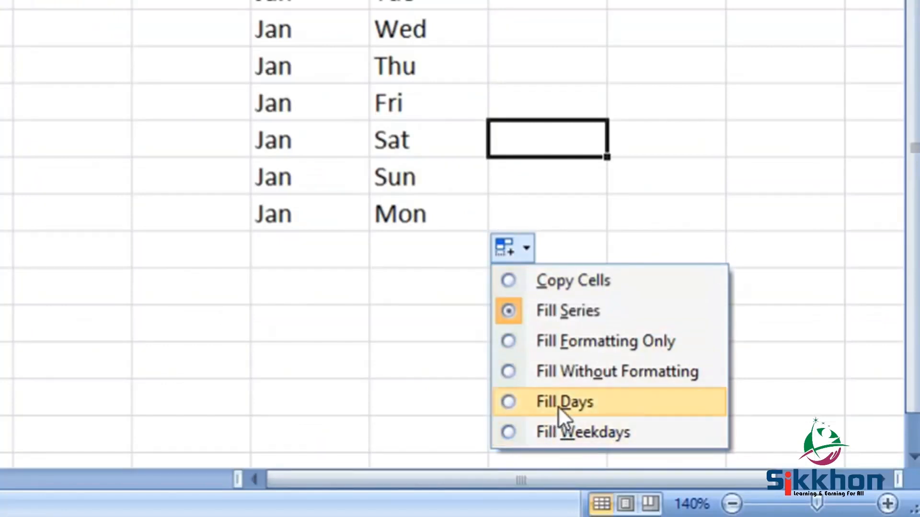
click(580, 431)
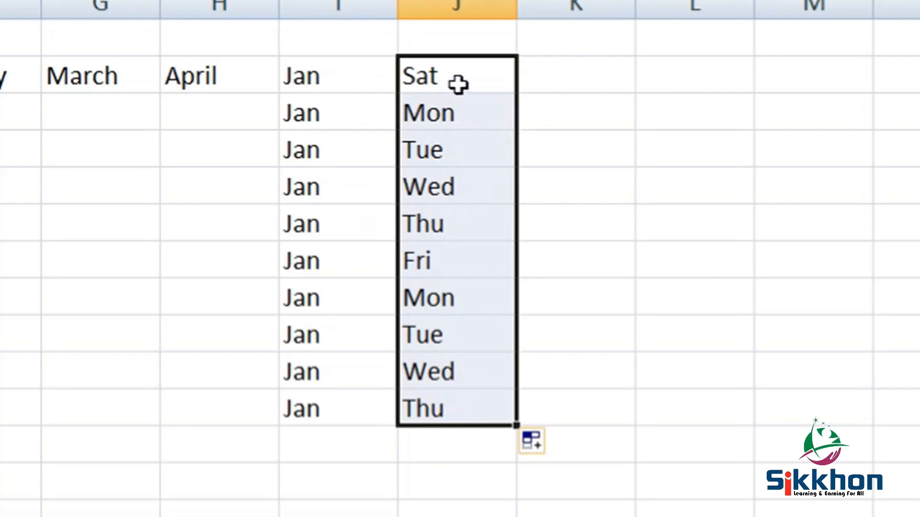
Step: Switch the autofilled day names in J4:J13 back to consecutive days using the Fill Series option
click(534, 444)
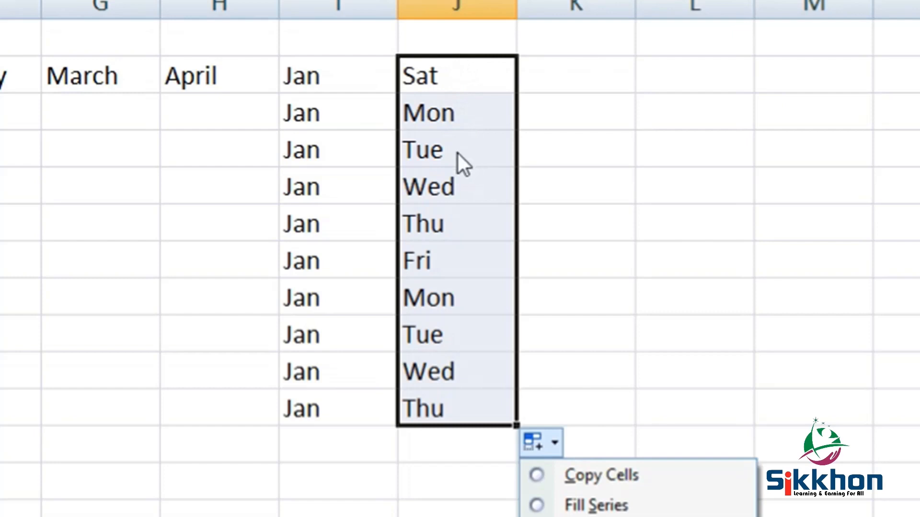
click(586, 507)
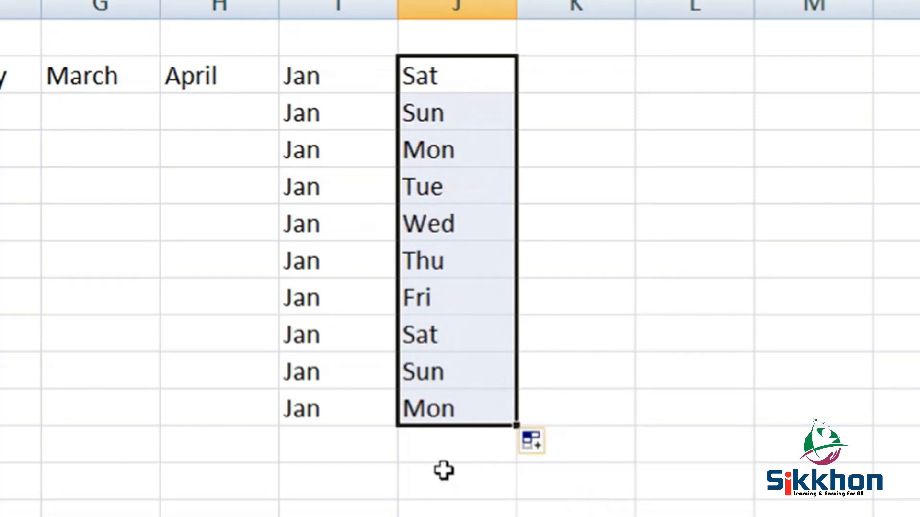